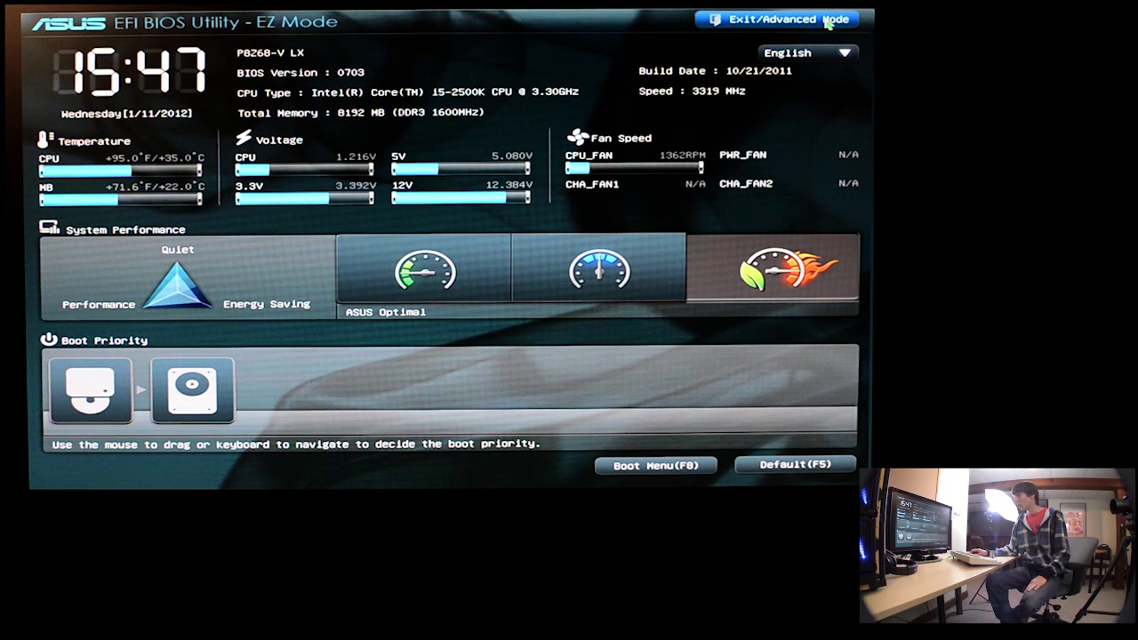
# - Switch the BIOS from the EZ overview into Advanced Mode to show the Main page
pyautogui.click(786, 23)
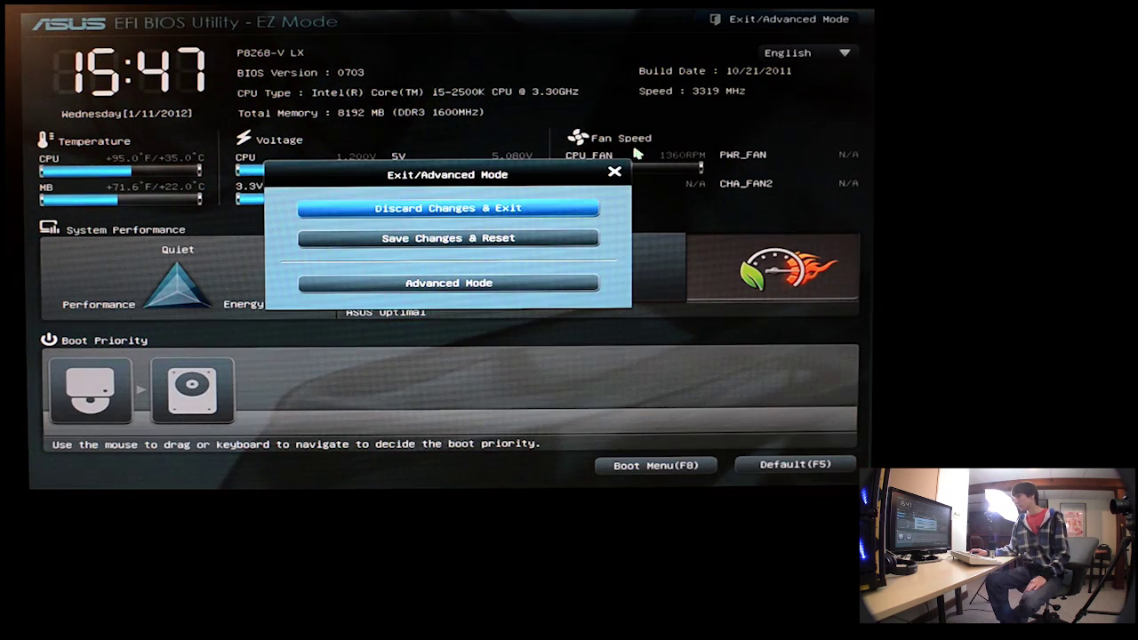
pyautogui.click(460, 294)
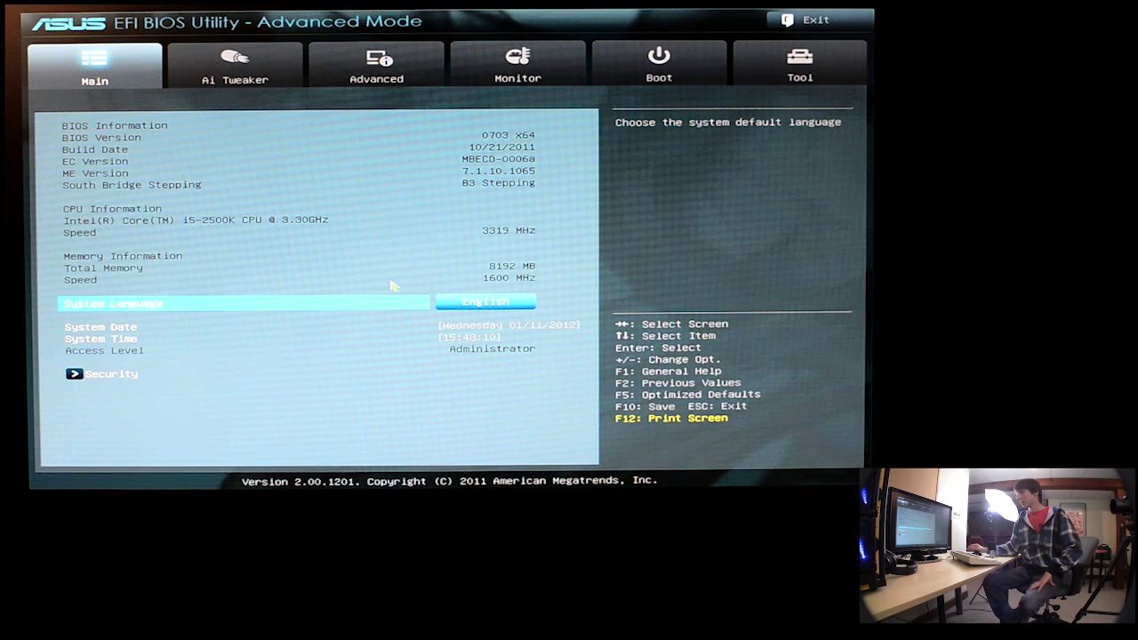
# - Go to the Ai Tweaker page and open the Ai Overclock Tuner options
pyautogui.click(261, 55)
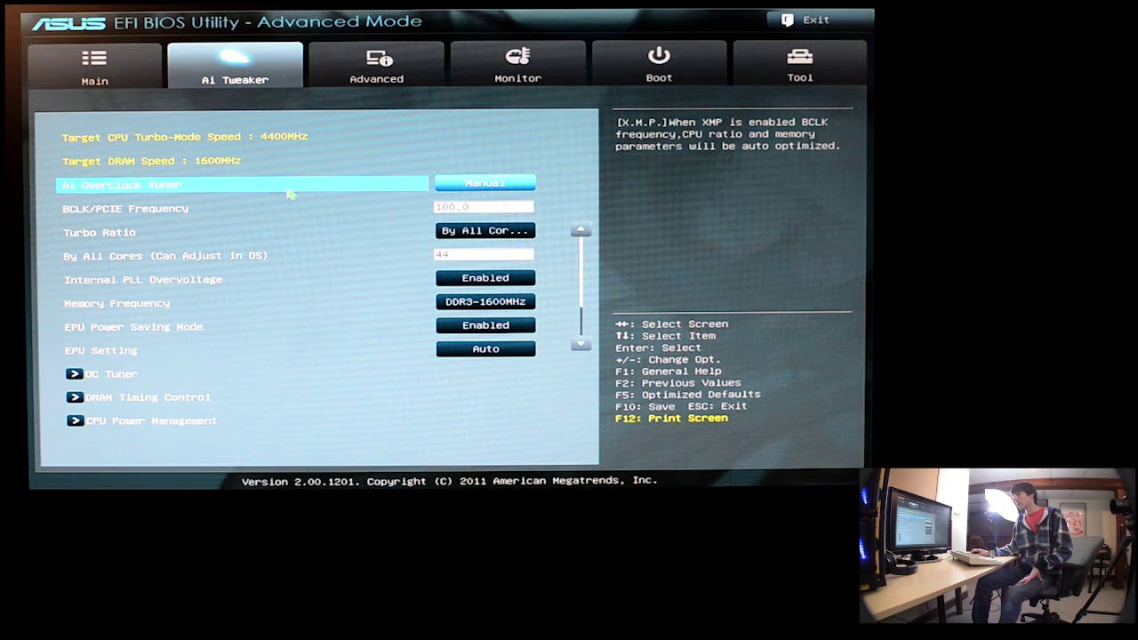
pyautogui.click(524, 183)
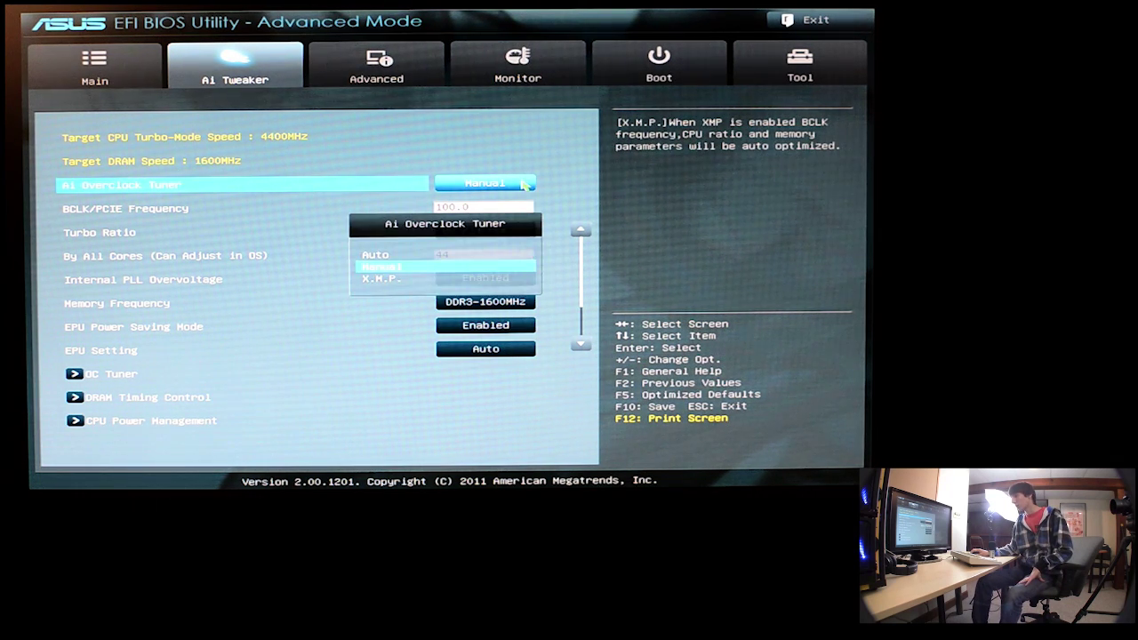
# - Compare Ai Overclock Tuner between X.M.P. and Manual, leaving it on Manual
pyautogui.click(420, 281)
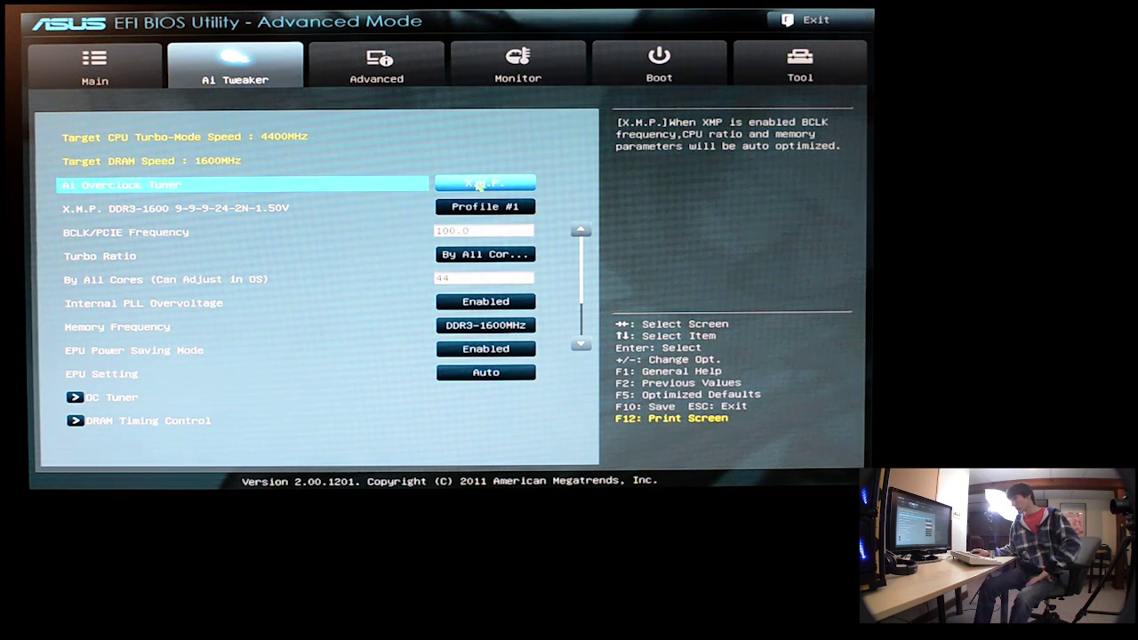
pyautogui.click(480, 183)
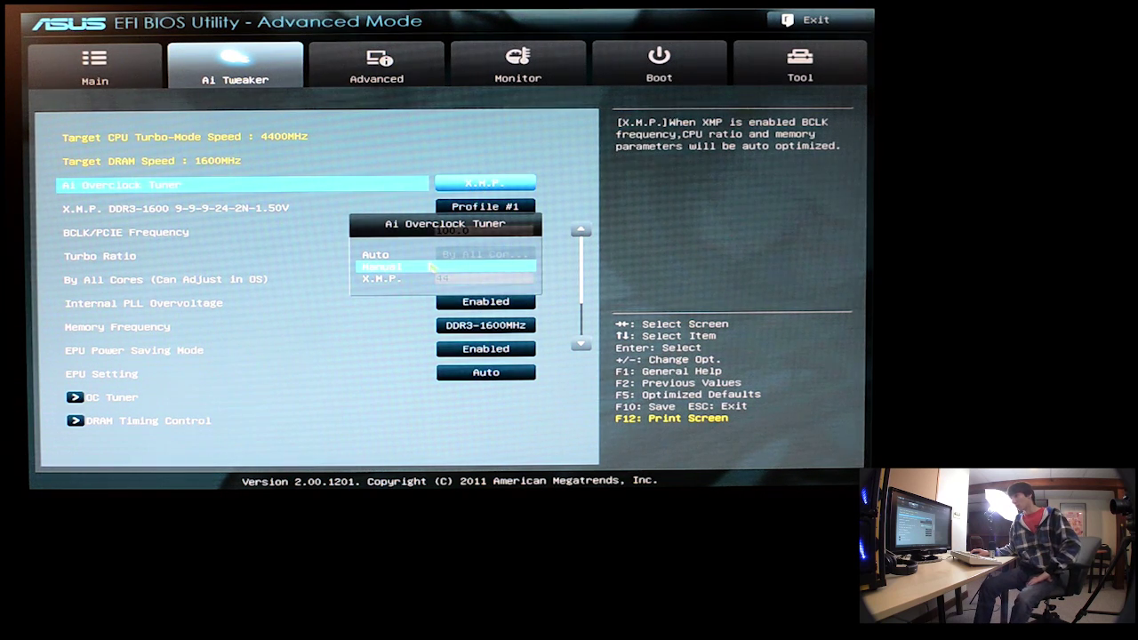
pyautogui.click(432, 267)
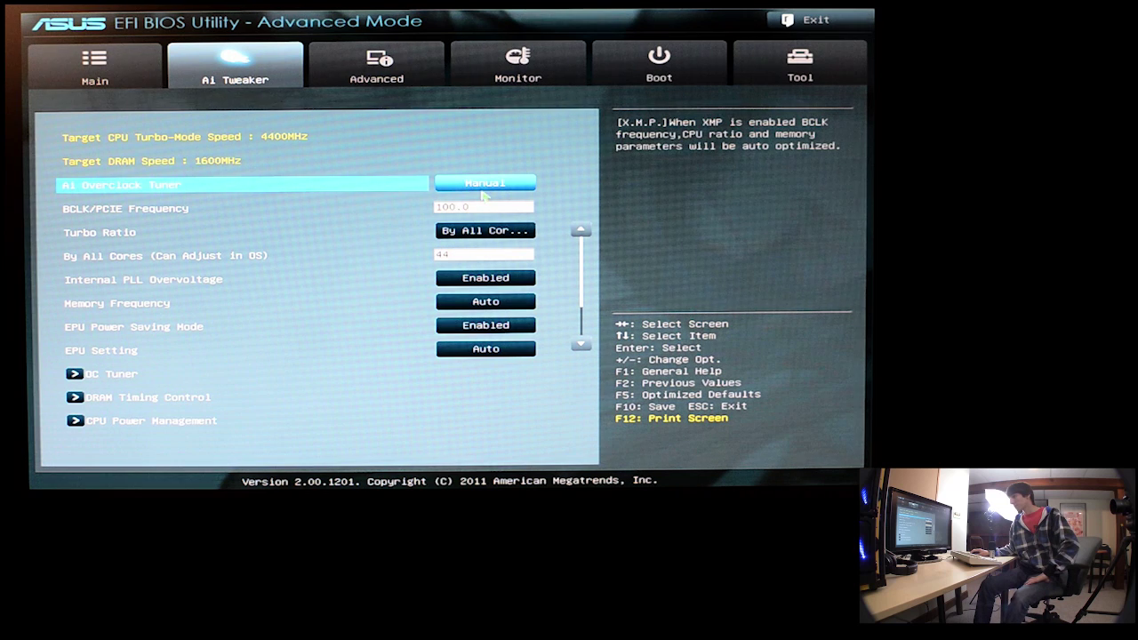
pyautogui.click(487, 184)
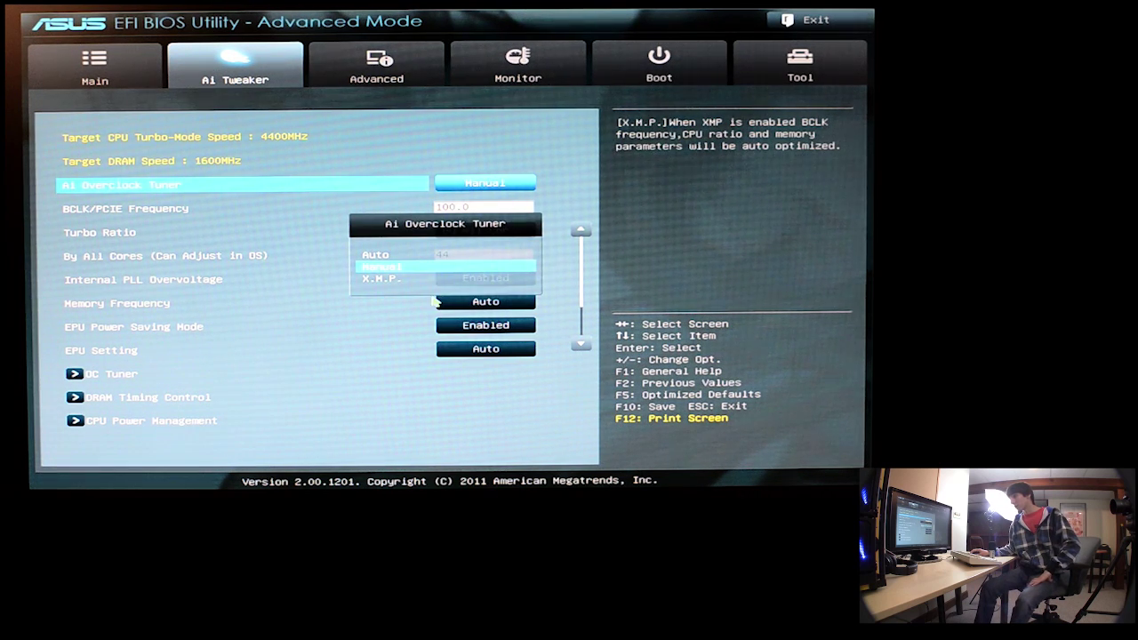
pyautogui.click(434, 281)
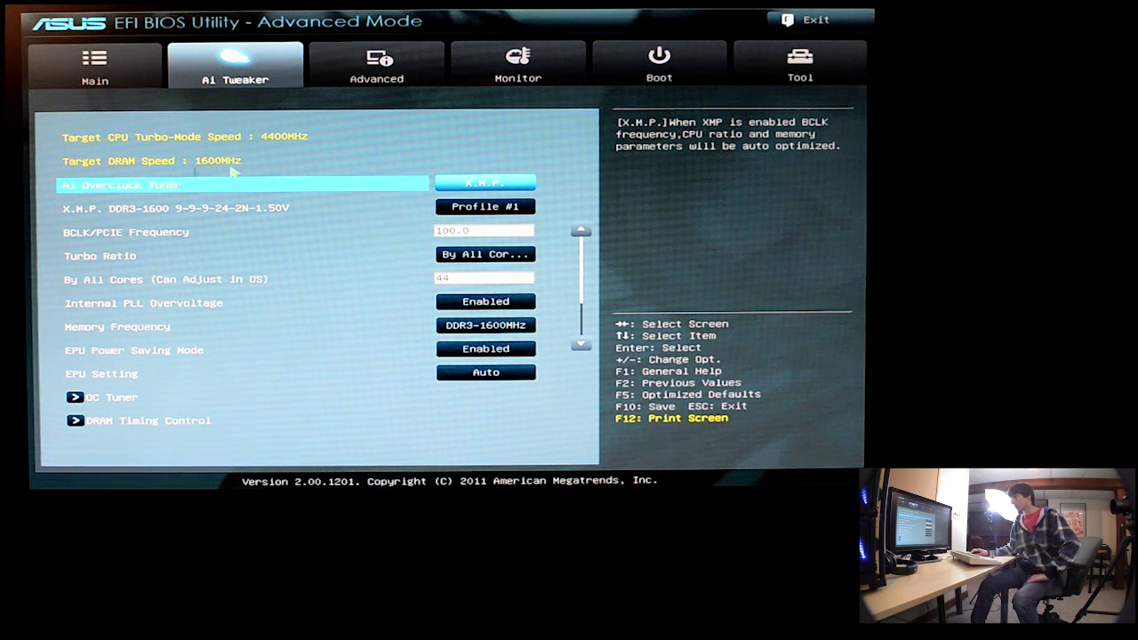
pyautogui.click(490, 182)
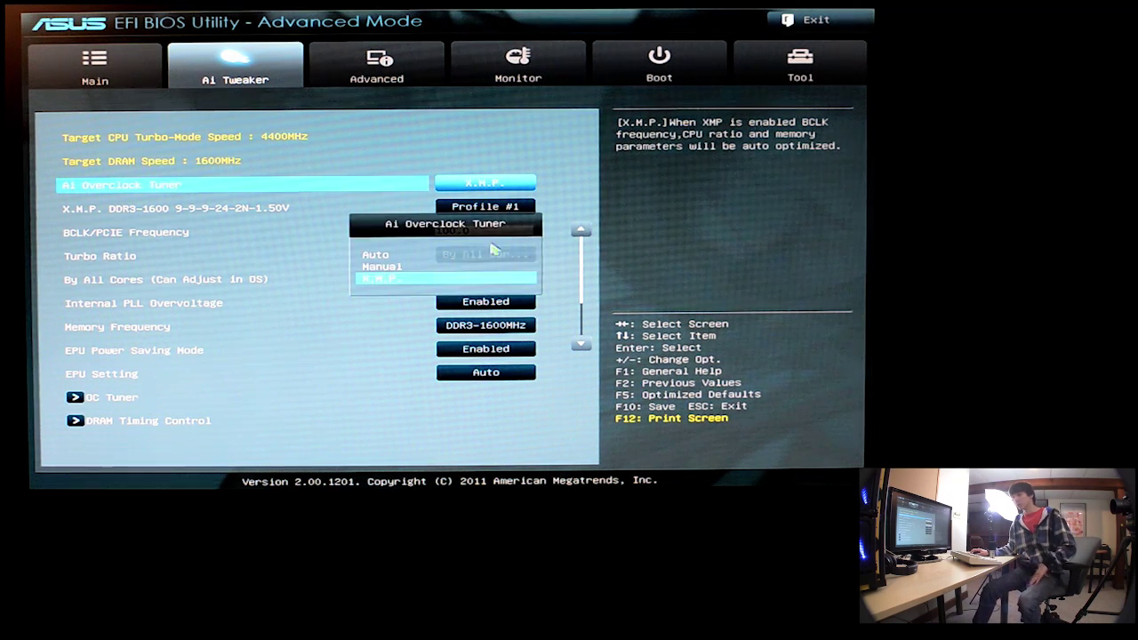
pyautogui.click(487, 264)
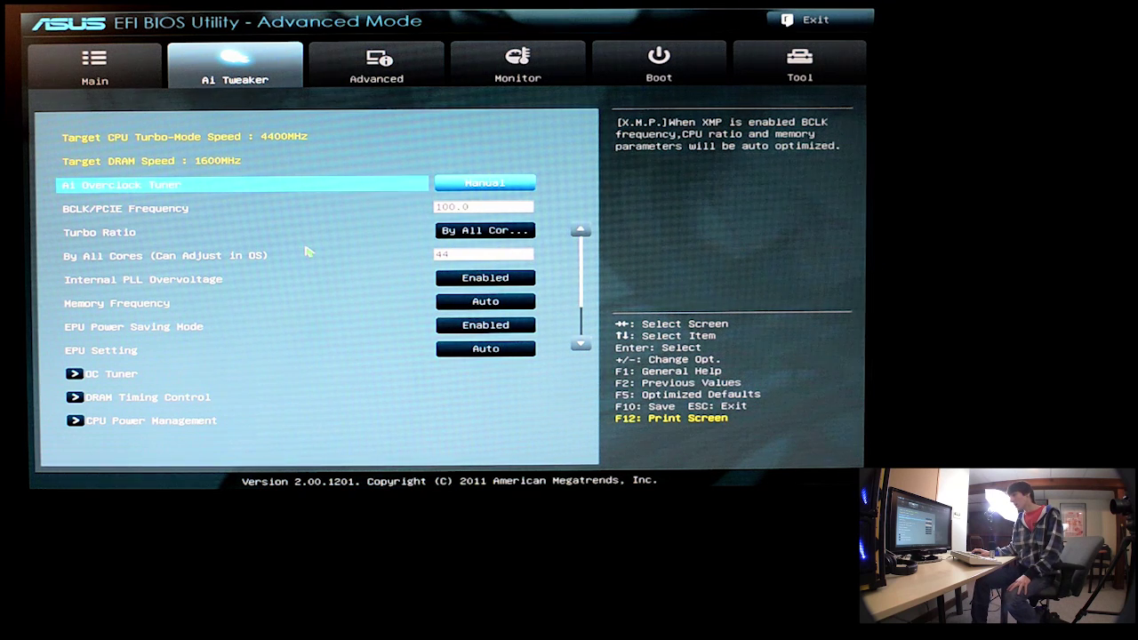
pyautogui.click(487, 213)
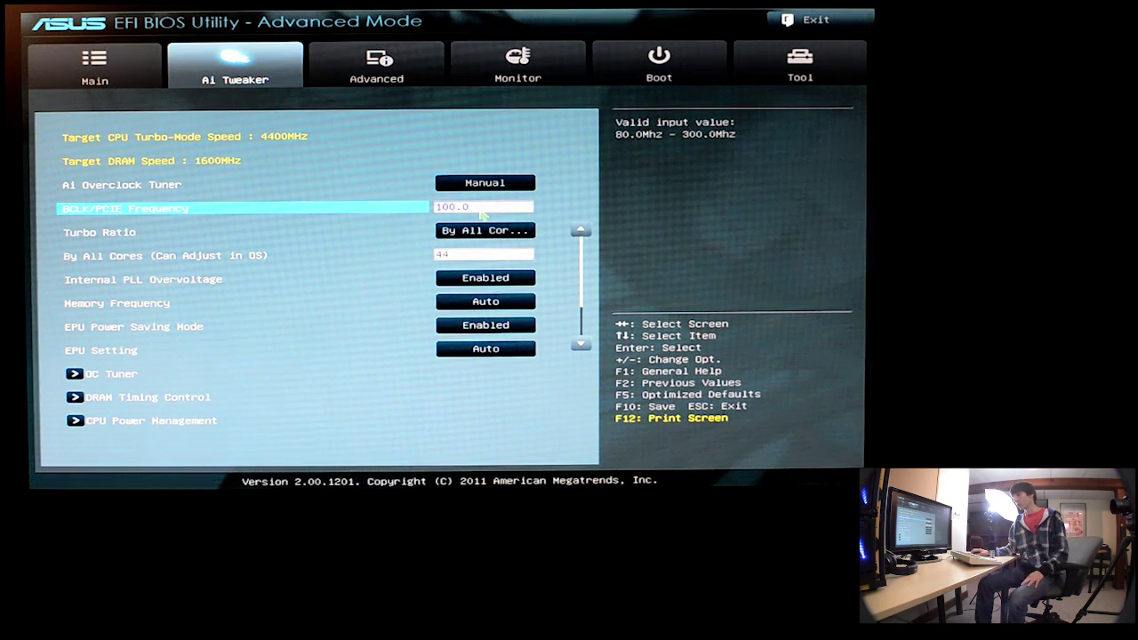
# - Keep Turbo Ratio at By All Cores, with the all-core ratio at 44
pyautogui.click(424, 230)
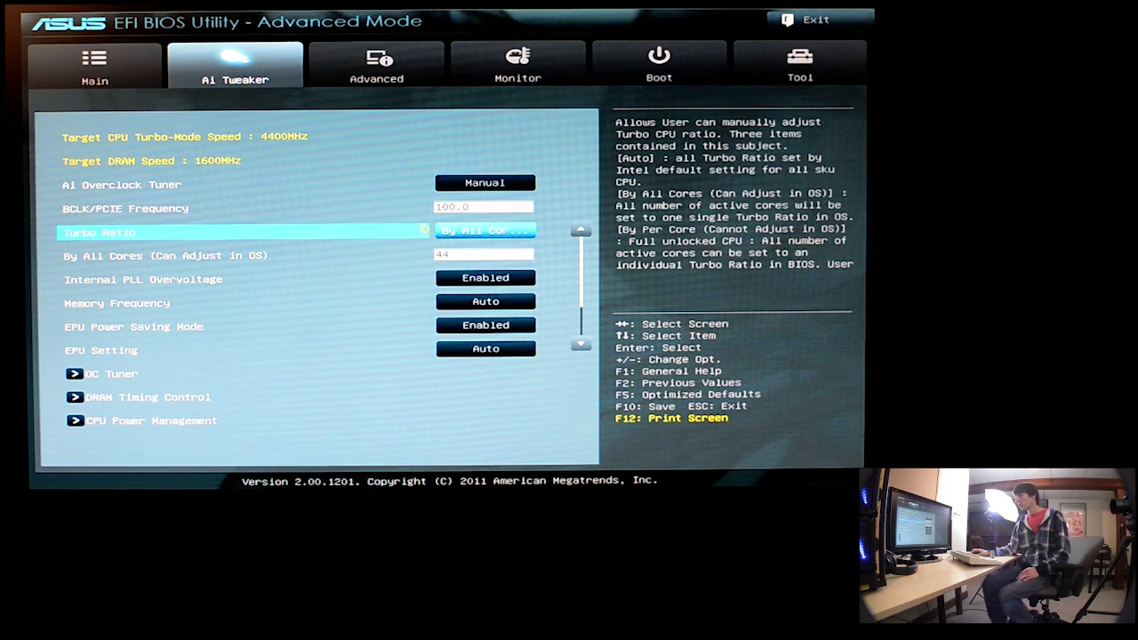
pyautogui.click(454, 233)
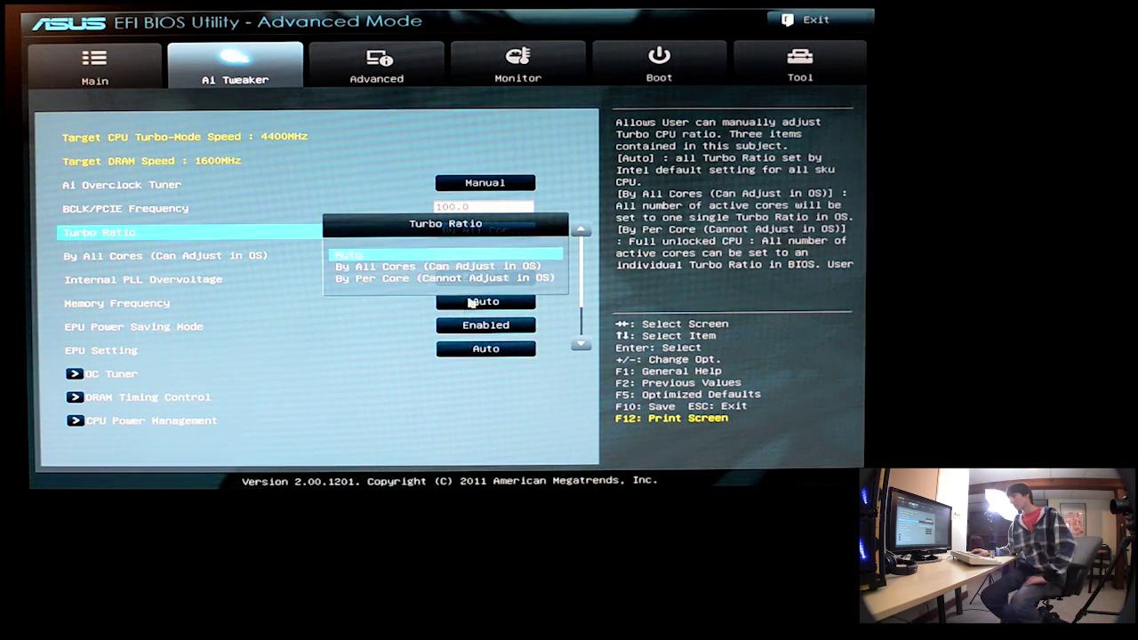
pyautogui.click(231, 233)
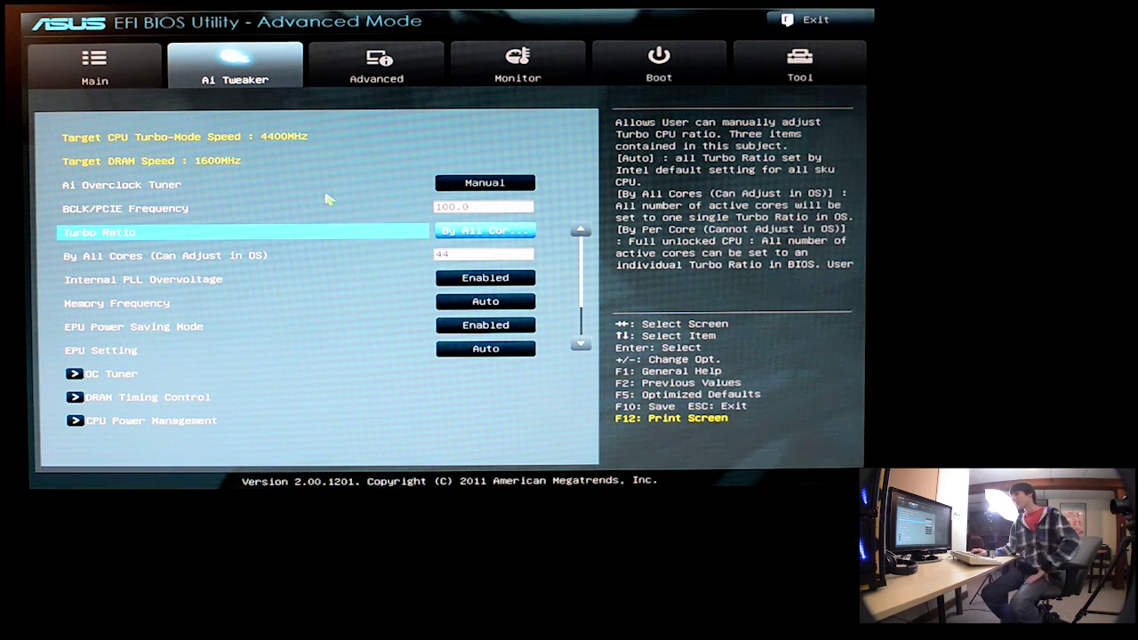
pyautogui.press('Down')
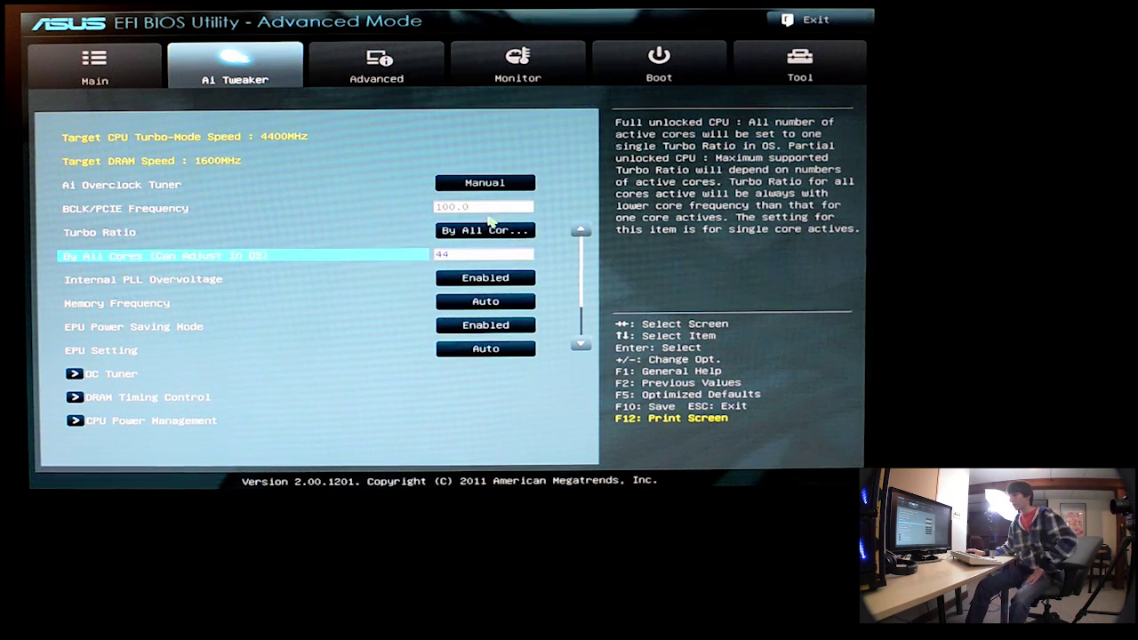
pyautogui.click(491, 210)
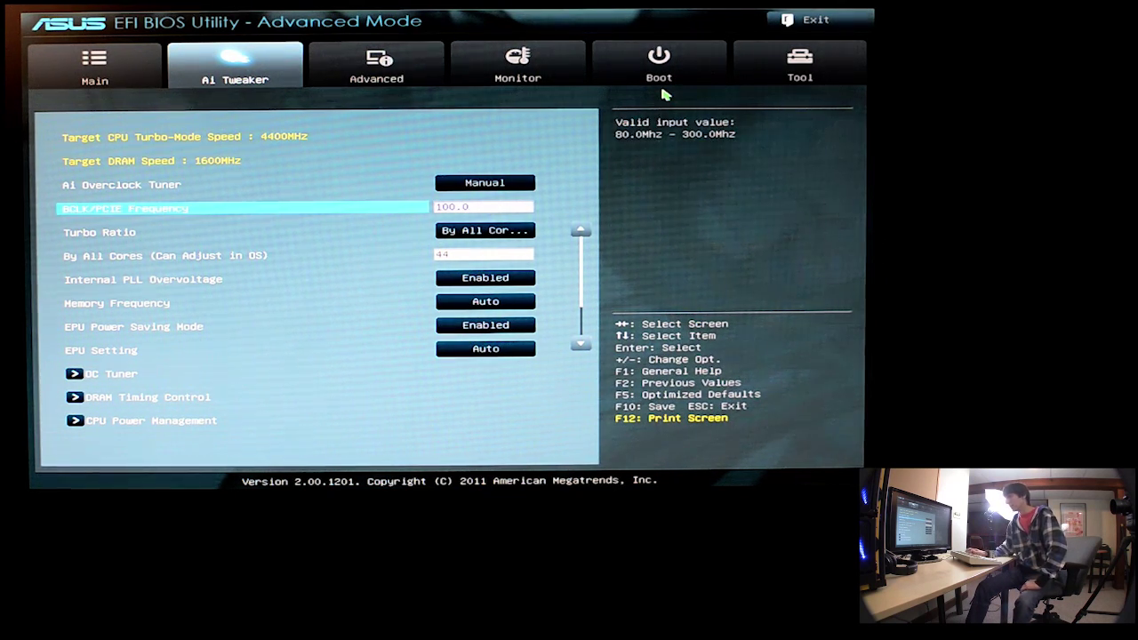
# - Try a BCLK/PCIE Frequency of 98.0, then restore it to 100.0 for 4400MHz
pyautogui.press('BackSpace')
pyautogui.write('98')
pyautogui.press('Return')
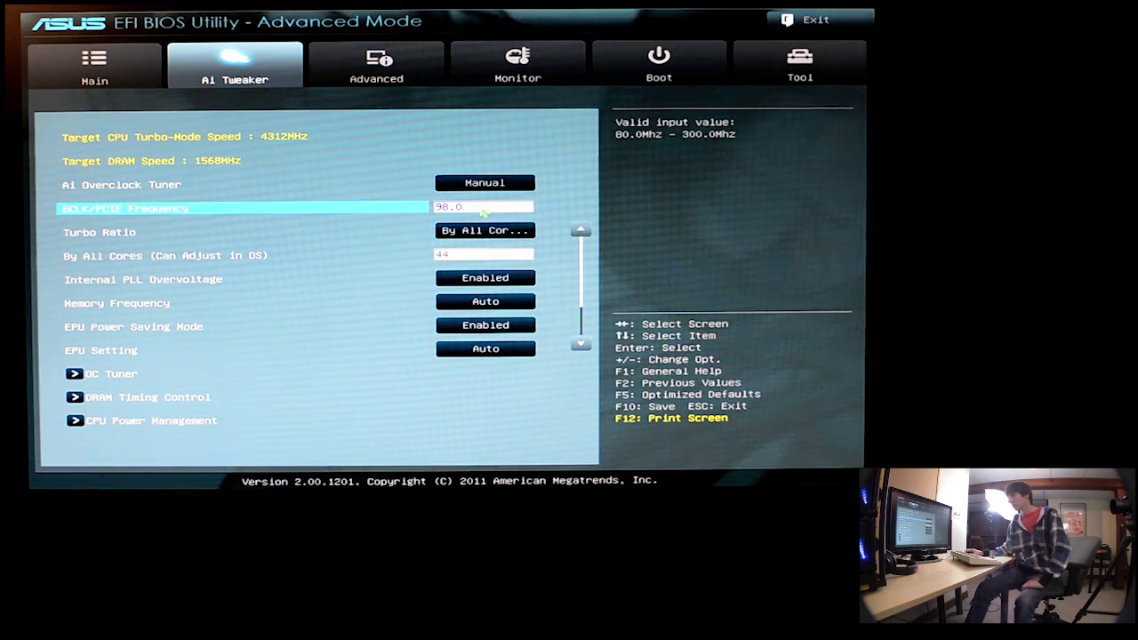
pyautogui.press('BackSpace')
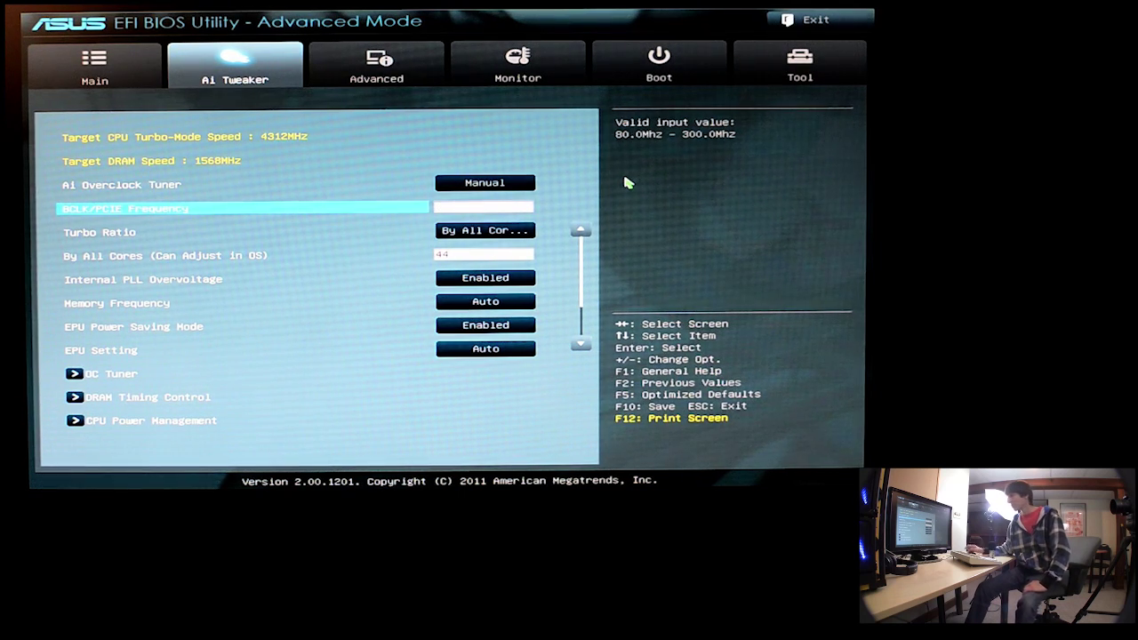
pyautogui.write('100')
pyautogui.press('Return')
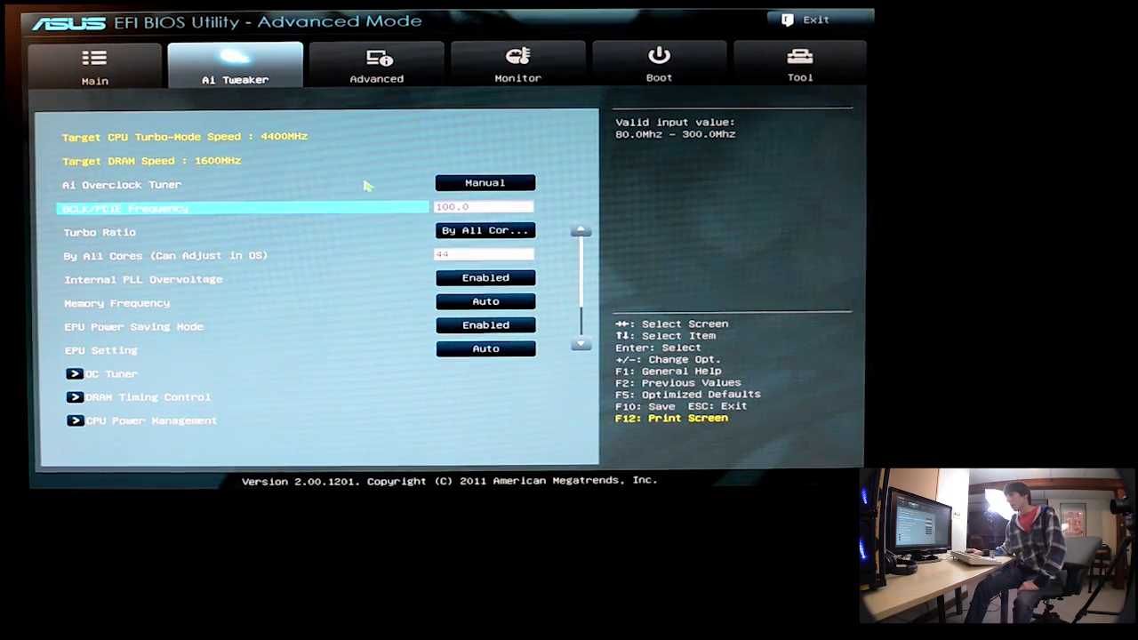
pyautogui.press('Down')
pyautogui.press('Down')
pyautogui.press('Down')
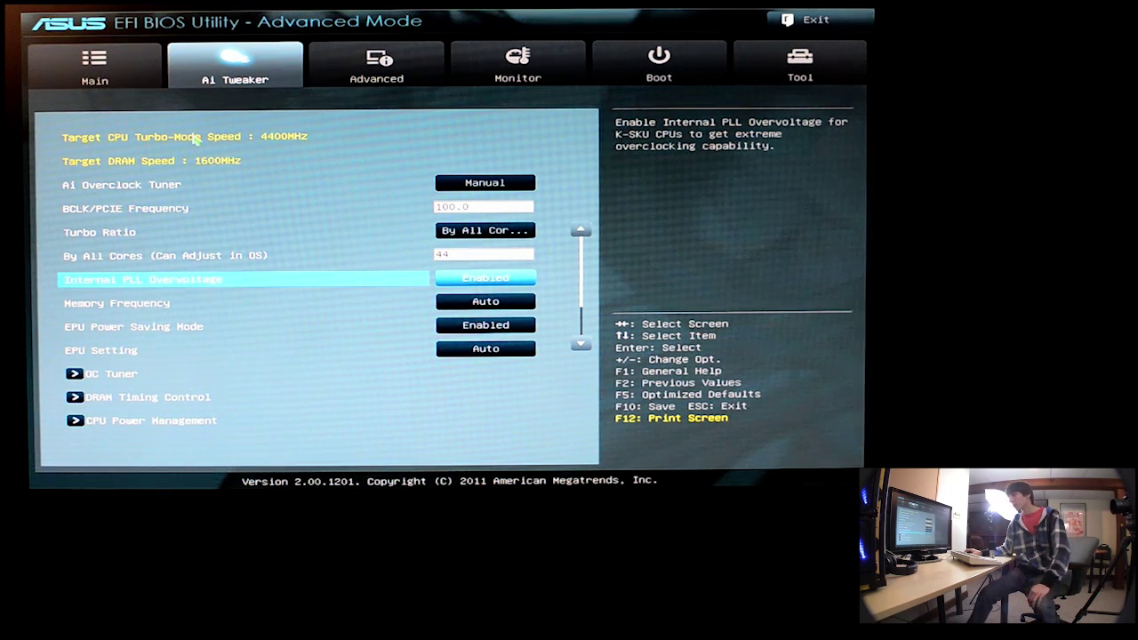
pyautogui.press('Down')
pyautogui.press('Down')
pyautogui.press('Down')
pyautogui.press('Down')
pyautogui.press('Down')
pyautogui.press('Down')
pyautogui.press('Up')
pyautogui.press('Up')
pyautogui.press('Up')
pyautogui.press('Up')
pyautogui.press('Up')
pyautogui.press('Up')
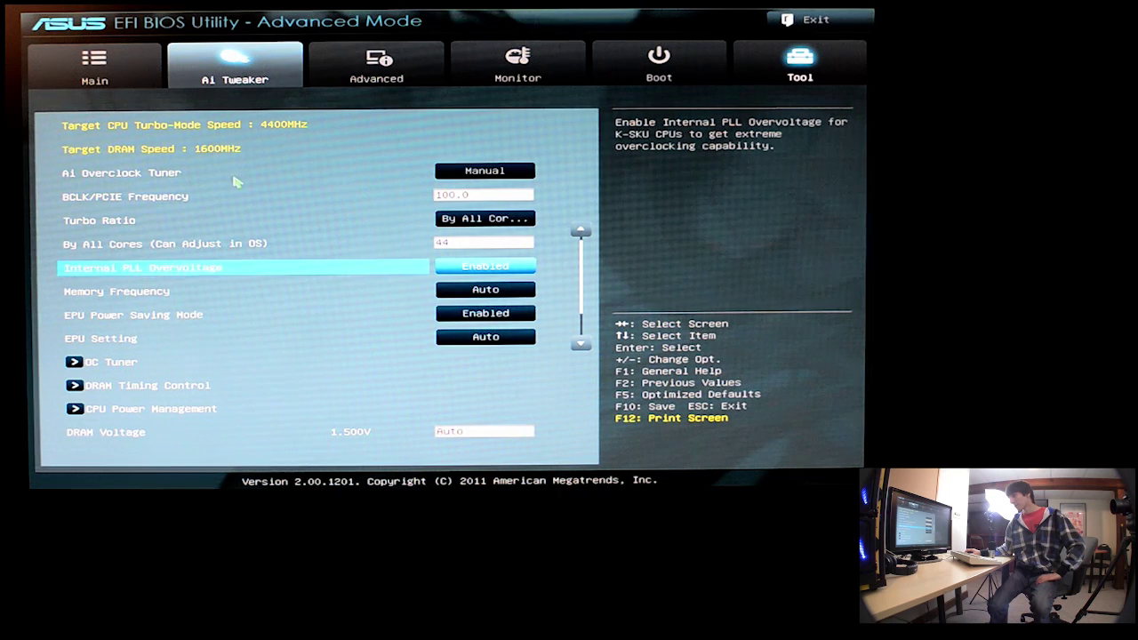
pyautogui.press('Down')
pyautogui.click(480, 293)
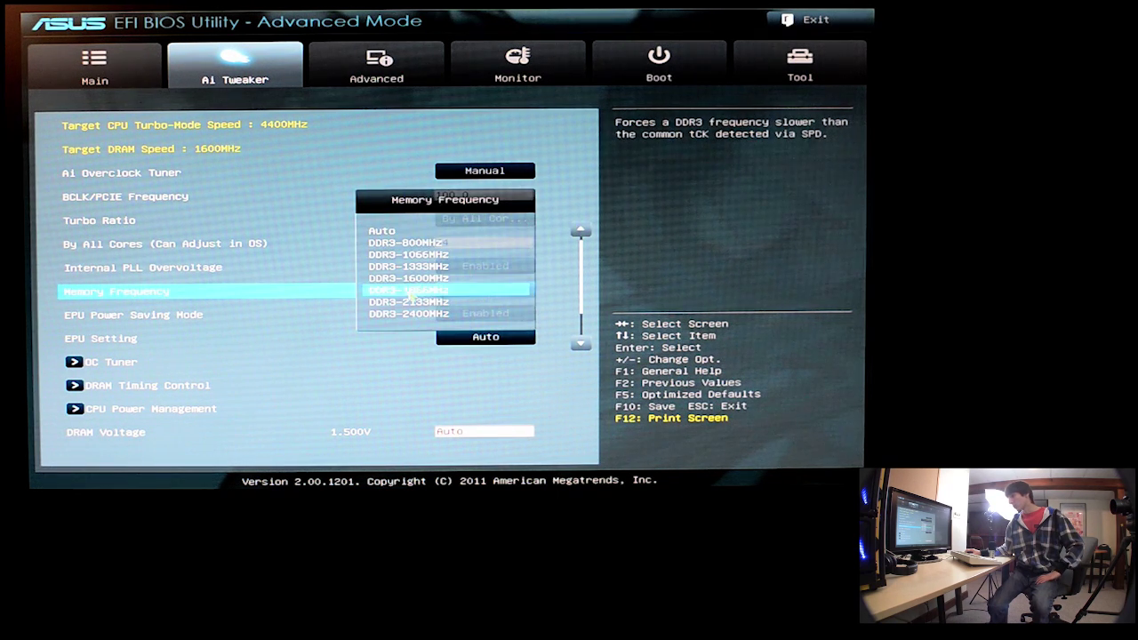
pyautogui.press('Down')
pyautogui.press('Down')
pyautogui.press('Up')
pyautogui.press('Up')
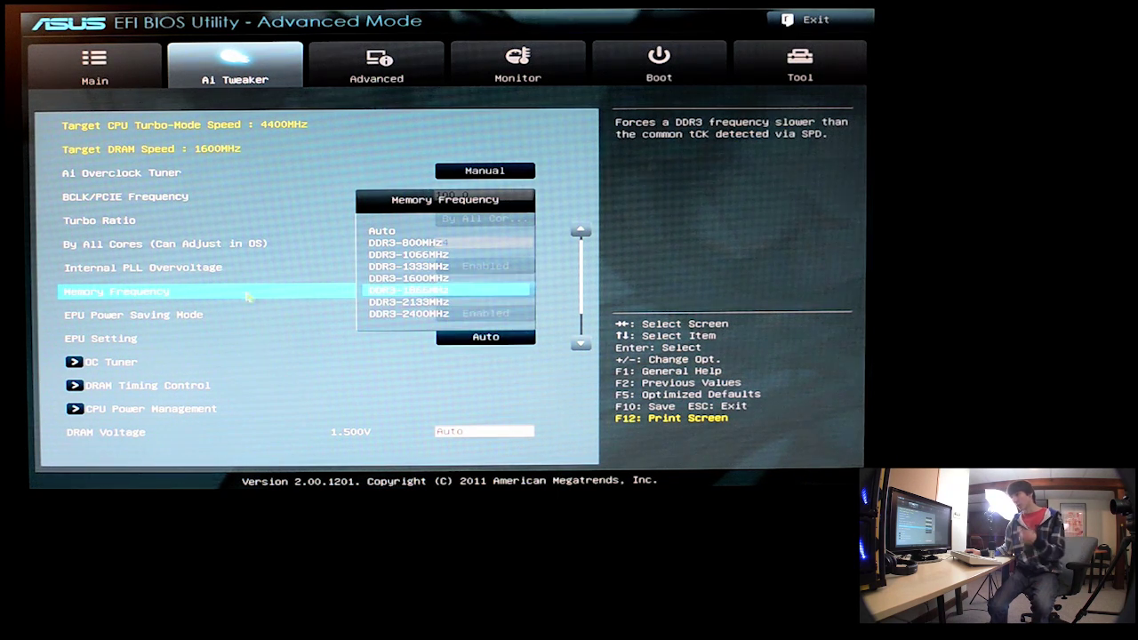
pyautogui.press('Escape')
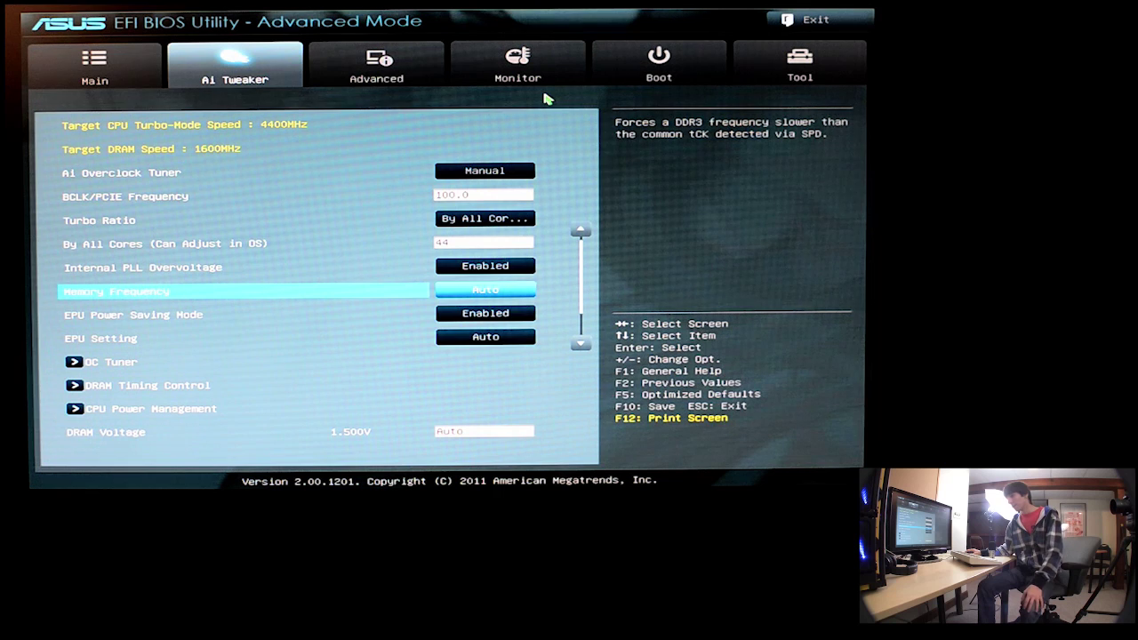
pyautogui.press('Down')
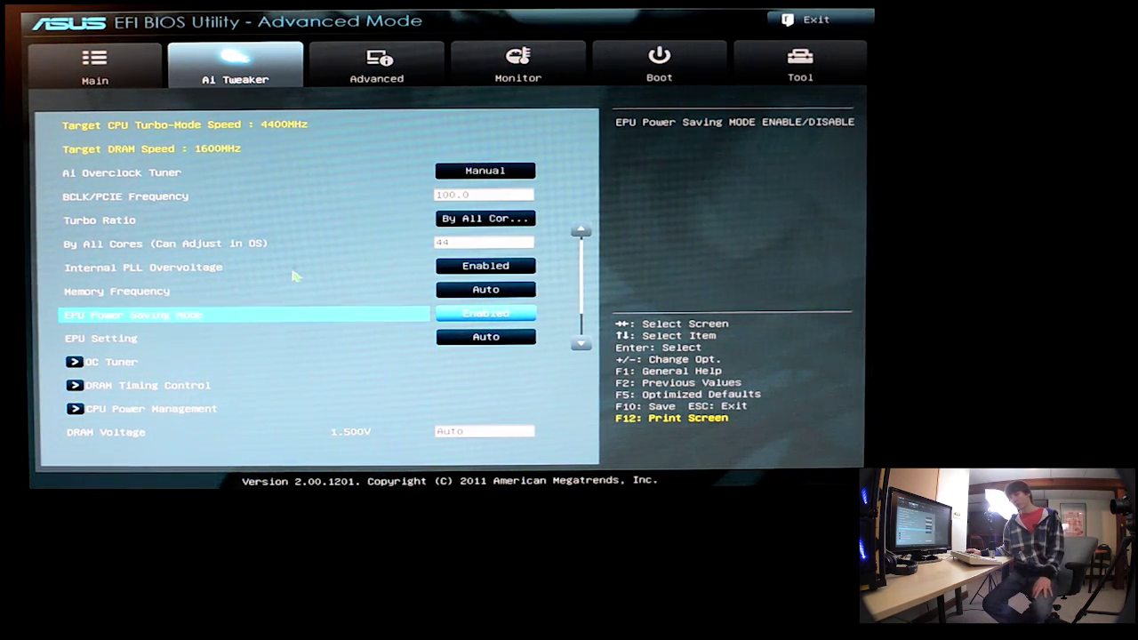
# - Move down the Ai Tweaker list through EPU Power Saving Mode to EPU Setting
pyautogui.press('Down')
pyautogui.press('Down')
pyautogui.press('Down')
pyautogui.press('Down')
pyautogui.press('Down')
pyautogui.press('Down')
pyautogui.press('Down')
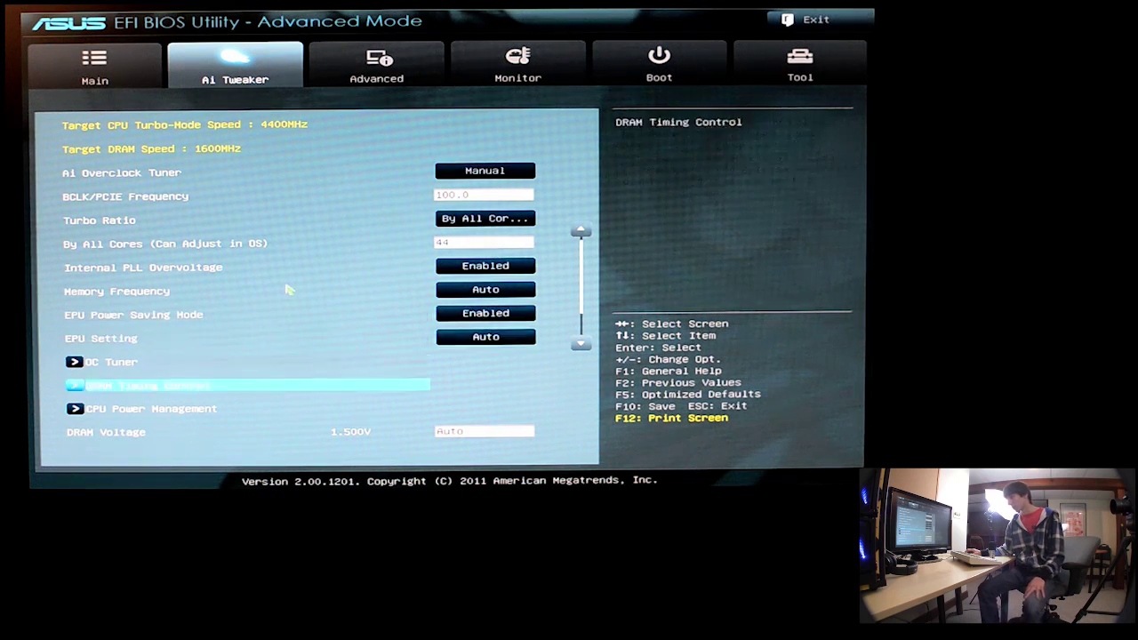
pyautogui.press('Up')
pyautogui.press('Up')
pyautogui.press('Up')
pyautogui.press('Up')
pyautogui.press('Up')
pyautogui.press('Up')
pyautogui.press('Up')
pyautogui.press('Up')
pyautogui.press('Up')
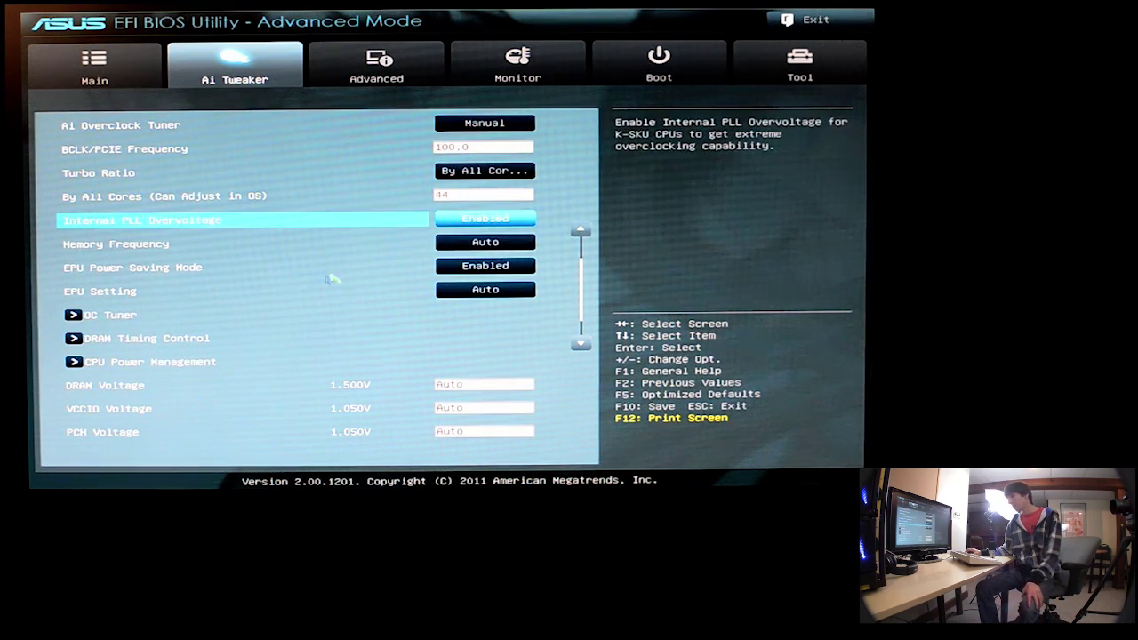
pyautogui.press('Down')
pyautogui.press('Down')
pyautogui.press('Down')
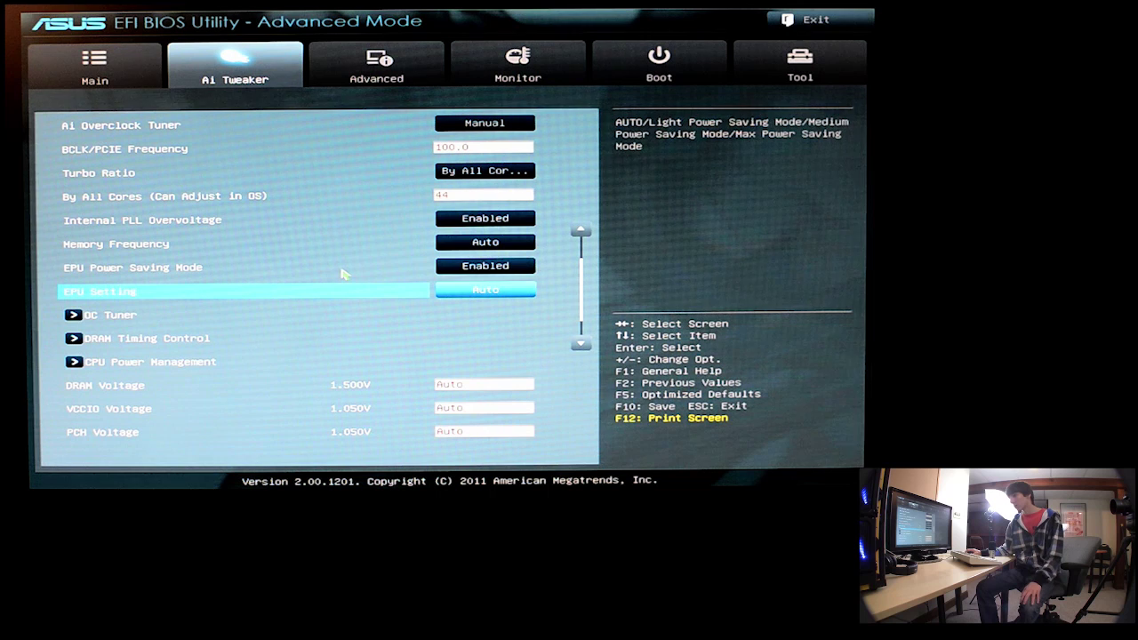
pyautogui.press('Down')
pyautogui.press('Down')
pyautogui.press('Down')
pyautogui.press('Down')
pyautogui.press('Down')
pyautogui.press('Down')
pyautogui.press('Down')
pyautogui.press('Down')
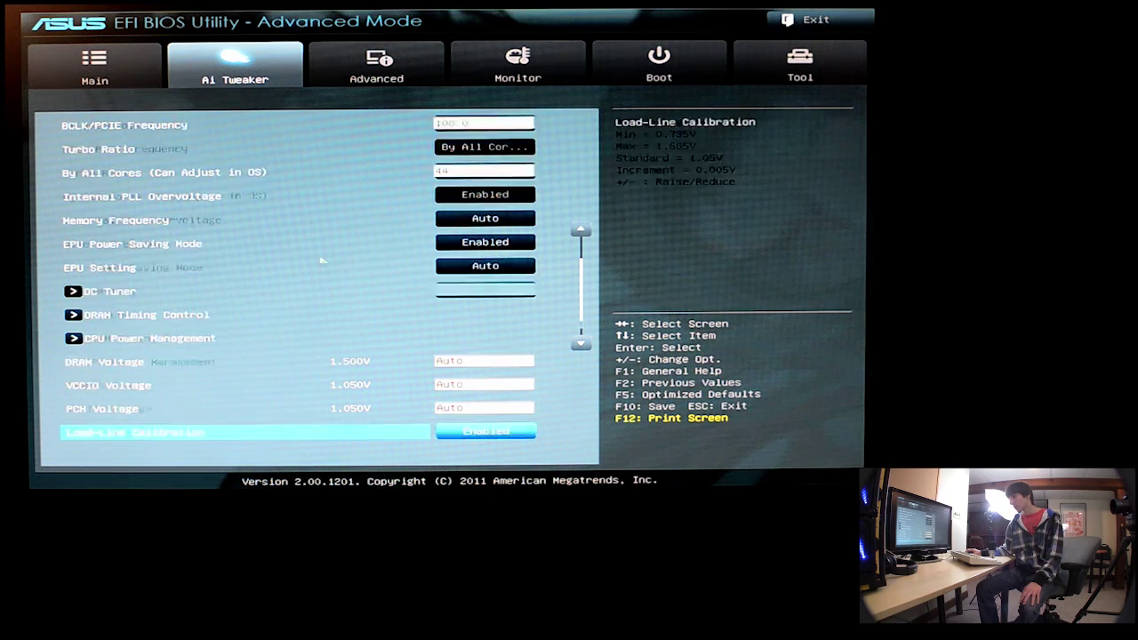